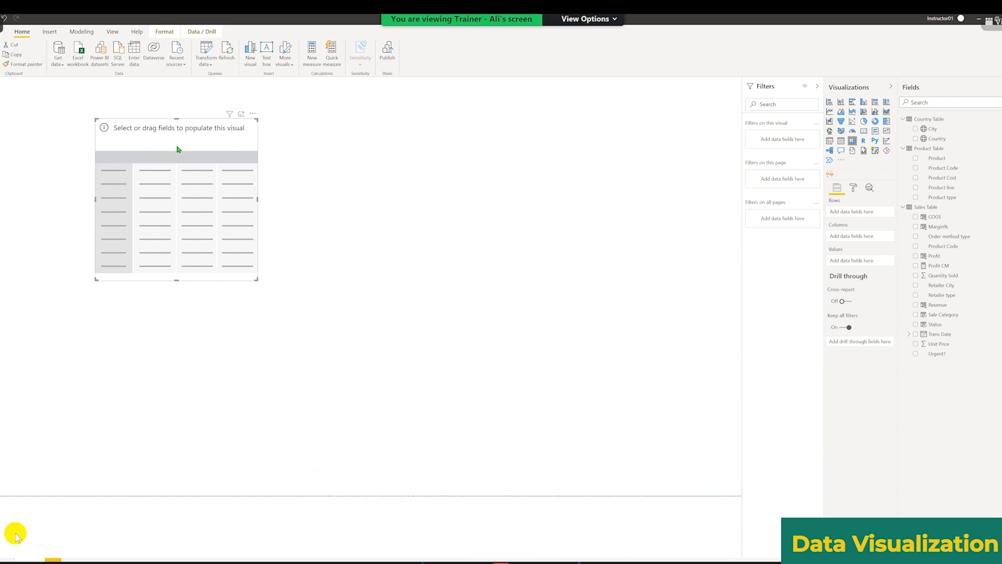
- Populate the empty matrix with Country as rows and Revenue as values, and widen the visual to fit both columns
left_click_drag(177, 147, 214, 145)
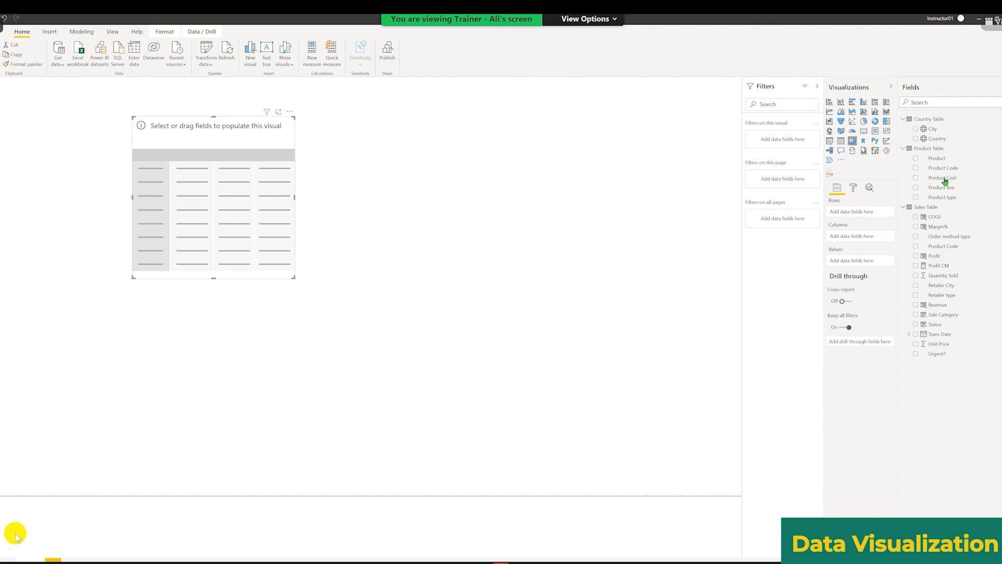
left_click_drag(935, 142, 846, 212)
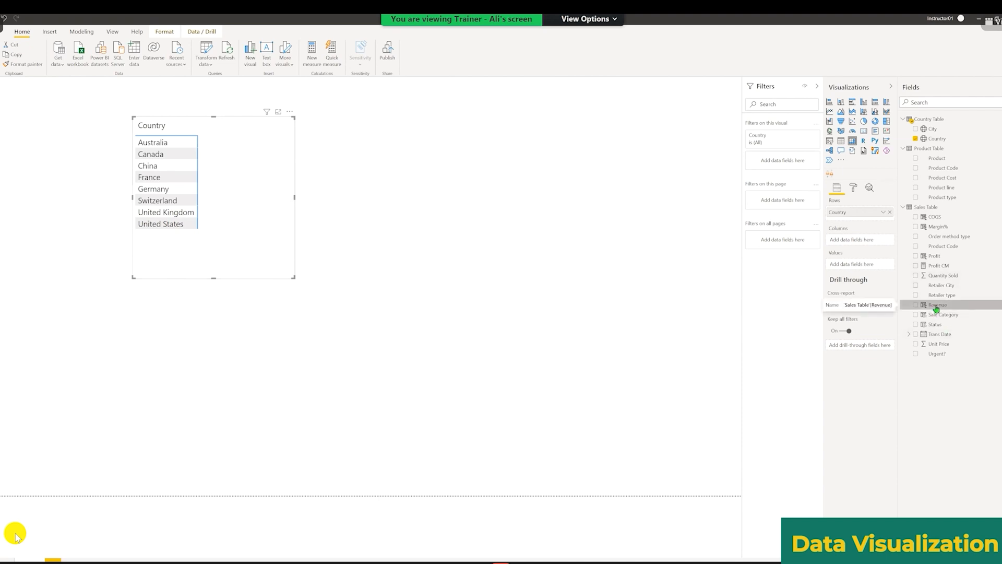
left_click_drag(937, 309, 850, 265)
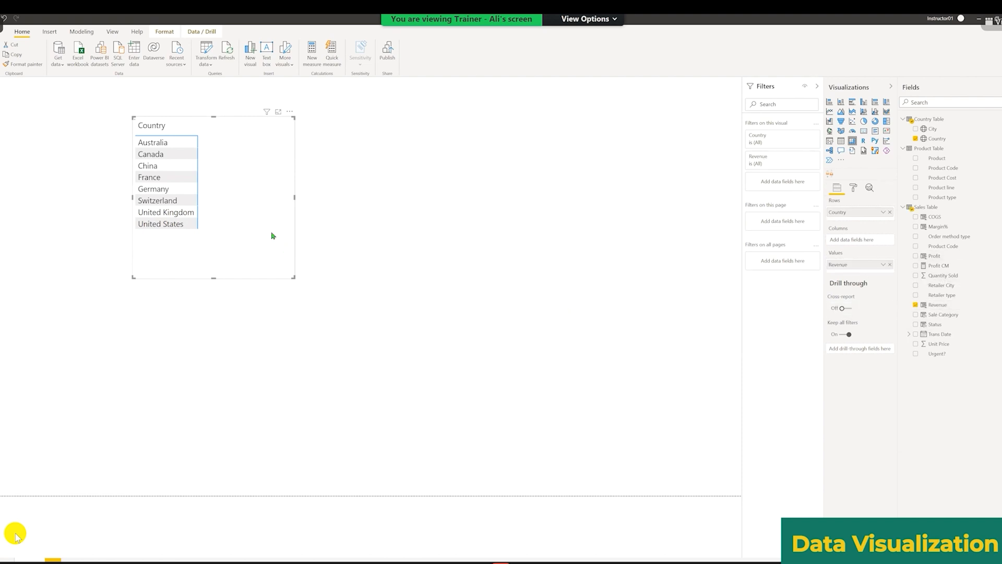
left_click_drag(294, 199, 406, 198)
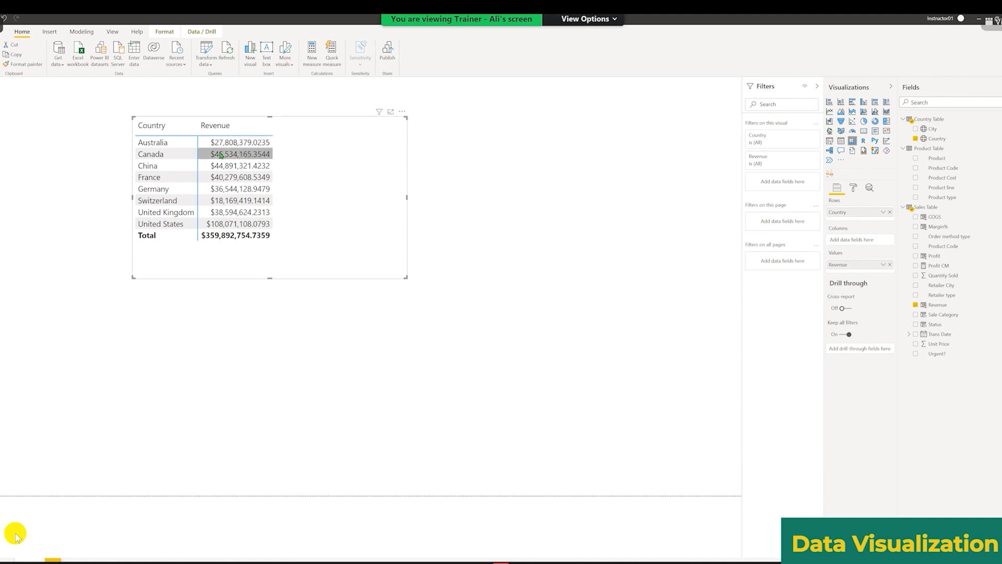
- Format the Revenue column of the Sales Table to 2 decimal places
left_click(934, 305)
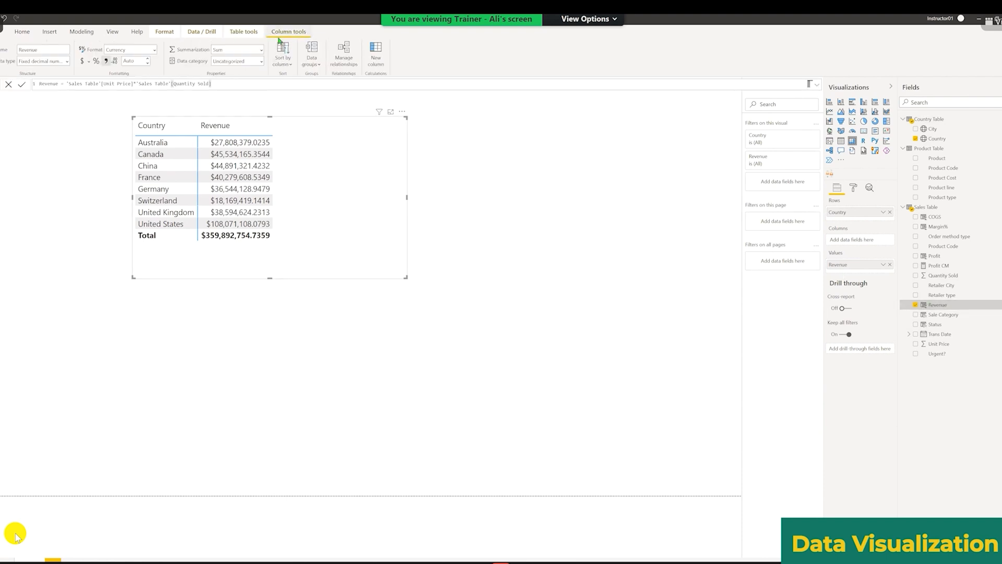
left_click(129, 61)
type("2")
key("Return")
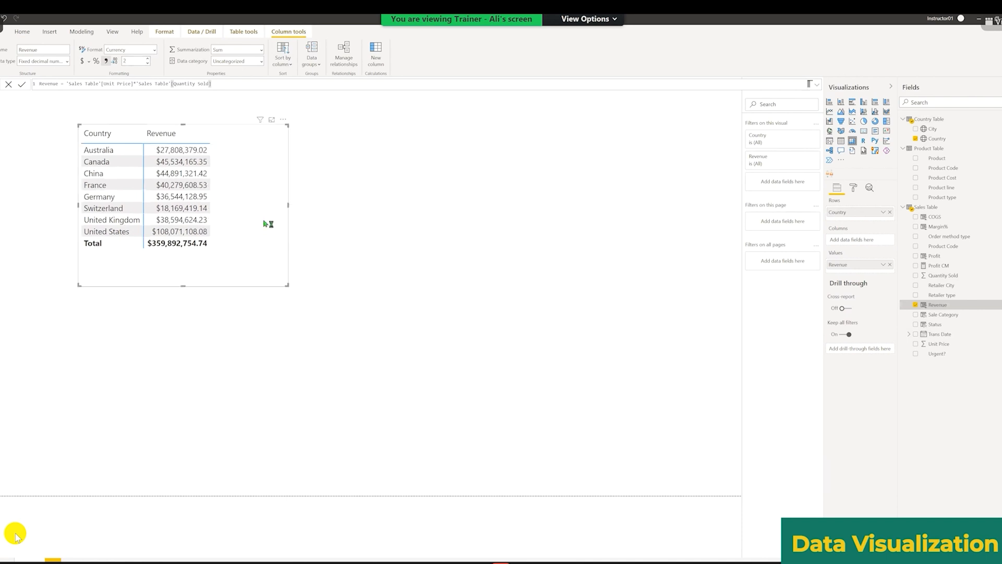
left_click(265, 224)
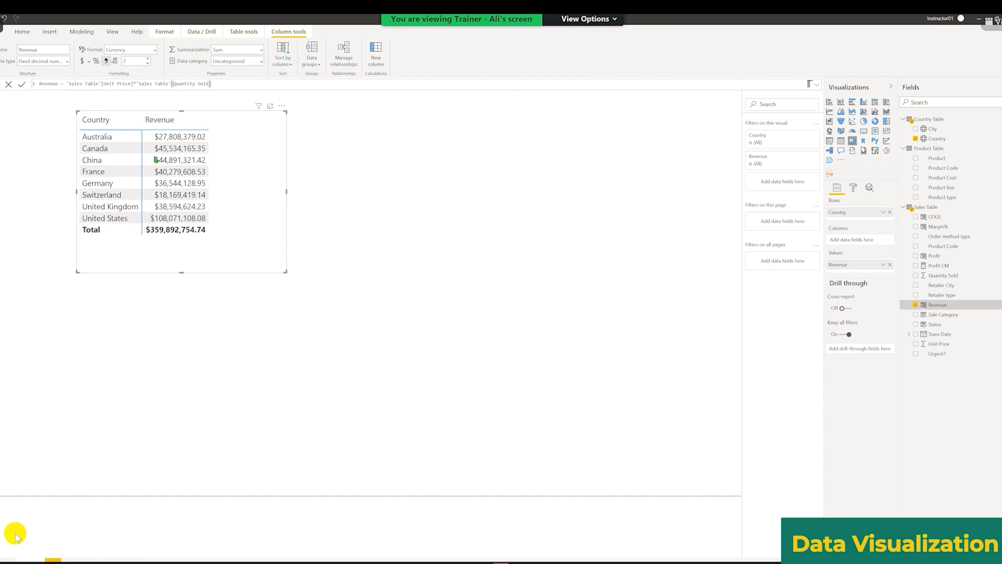
- Try the country revenue visual as bar, stacked column, pie, filled map, map and donut charts, and return it to a matrix
left_click(118, 160)
left_click(852, 102)
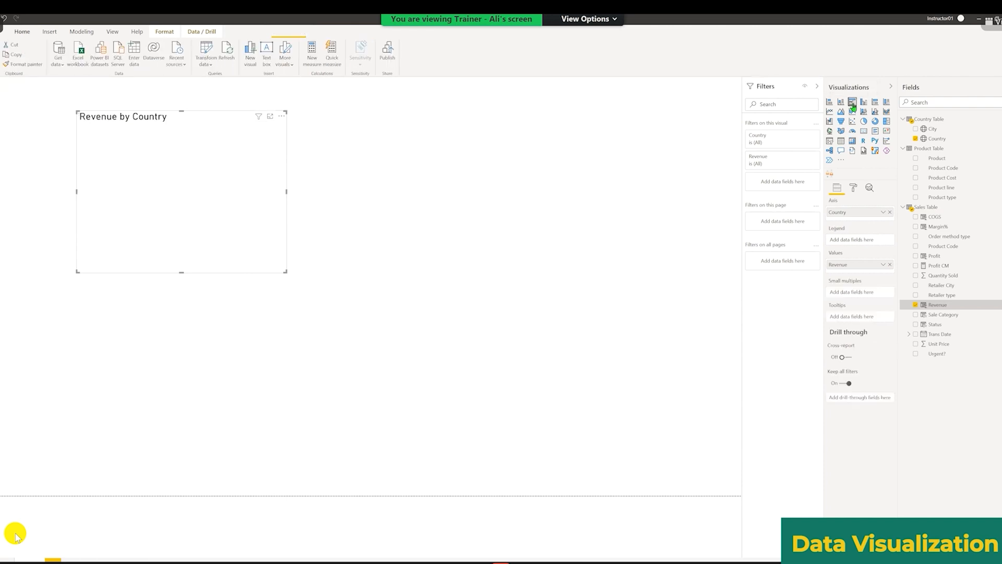
left_click(841, 102)
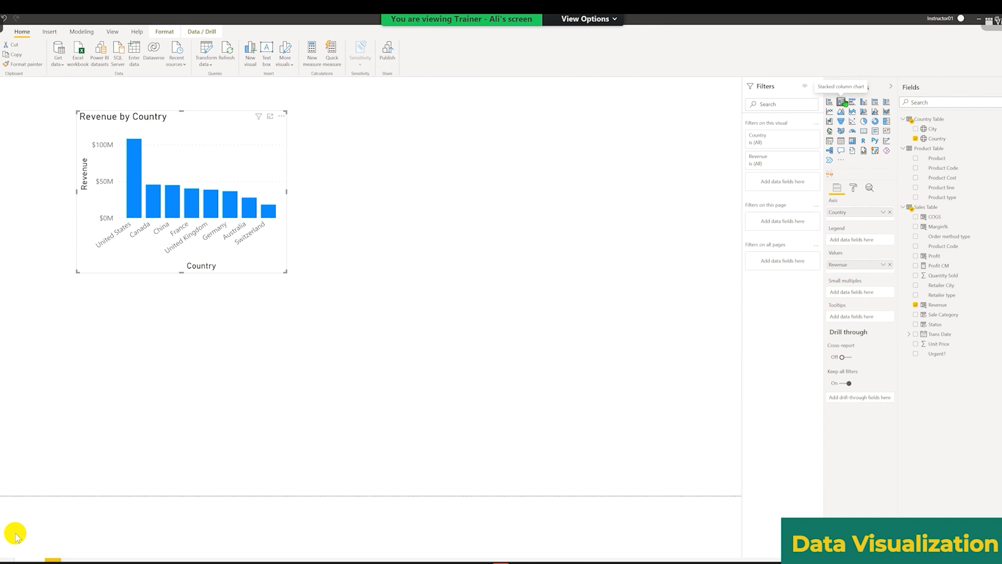
left_click(863, 122)
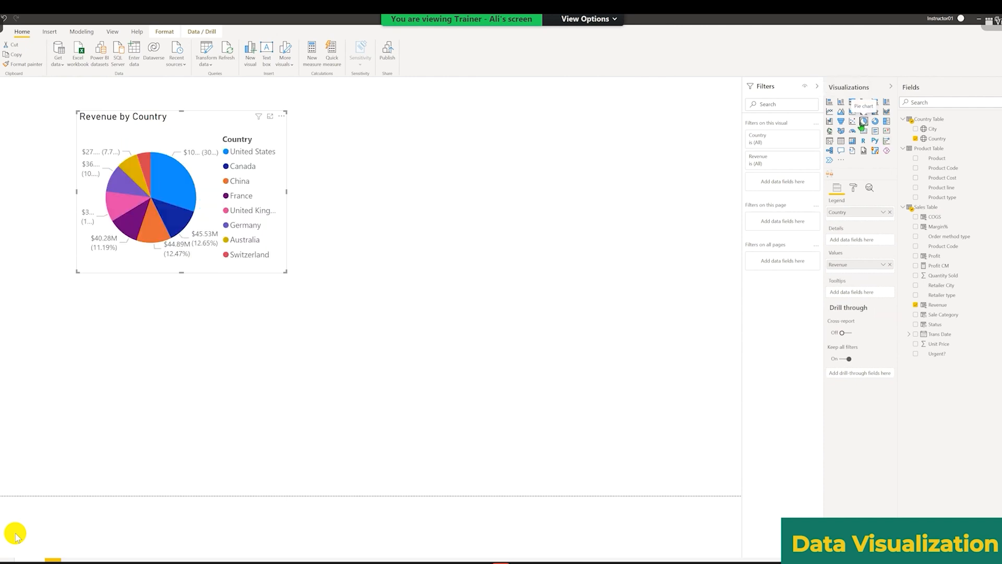
left_click(841, 131)
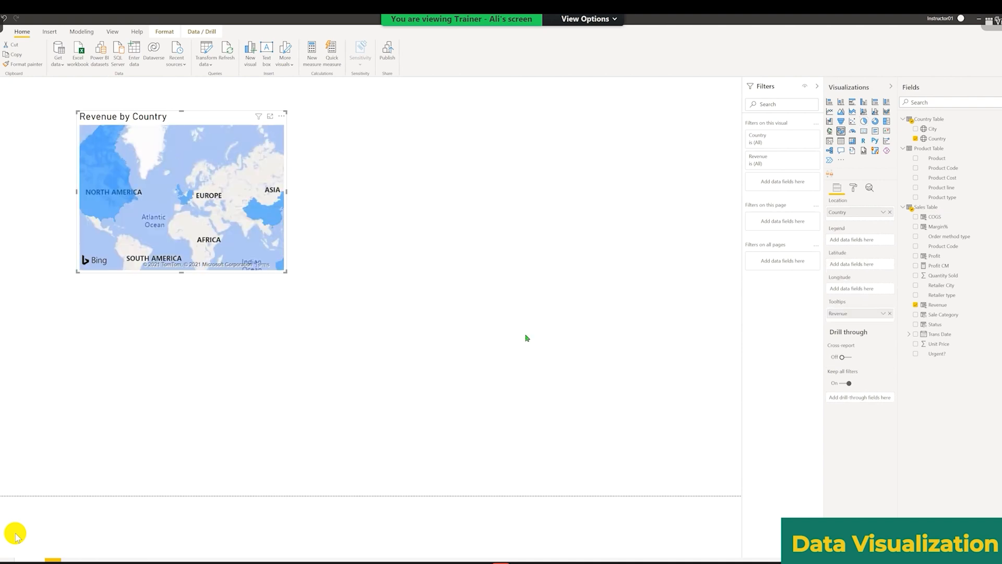
left_click(830, 131)
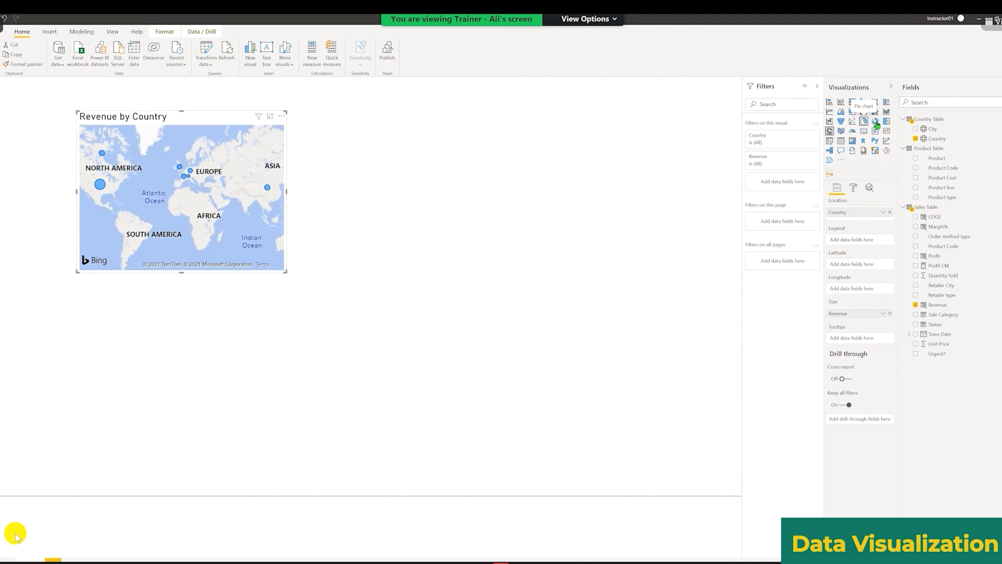
left_click(877, 123)
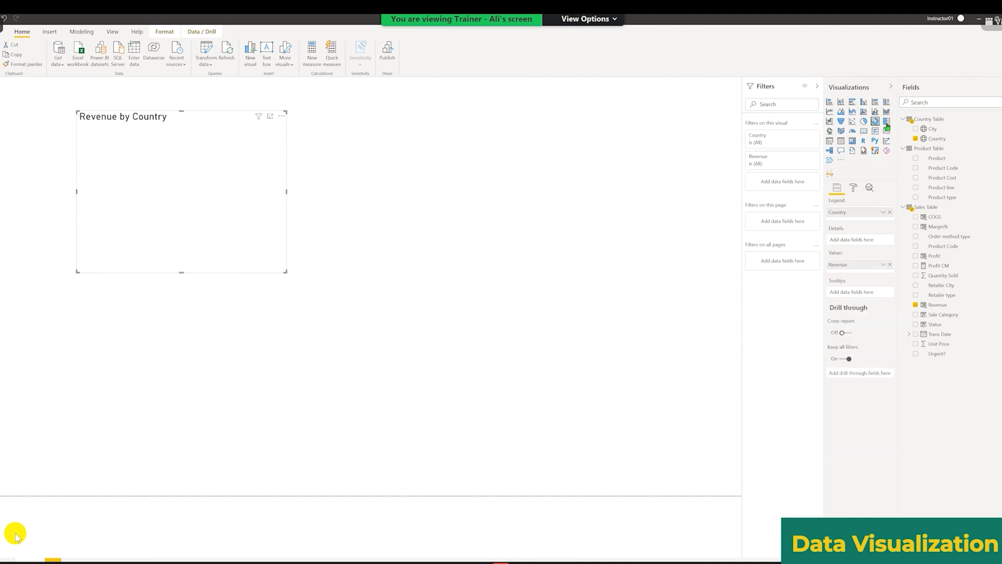
left_click(852, 102)
left_click(853, 142)
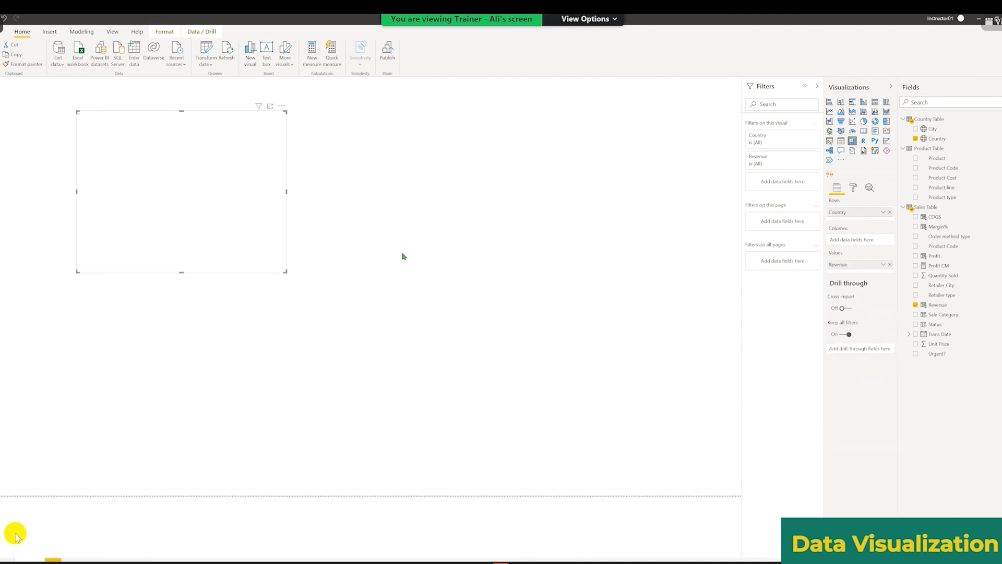
- Add City beneath Country in the matrix's rows and move the matrix toward the middle of the page
left_click_drag(258, 255, 223, 223)
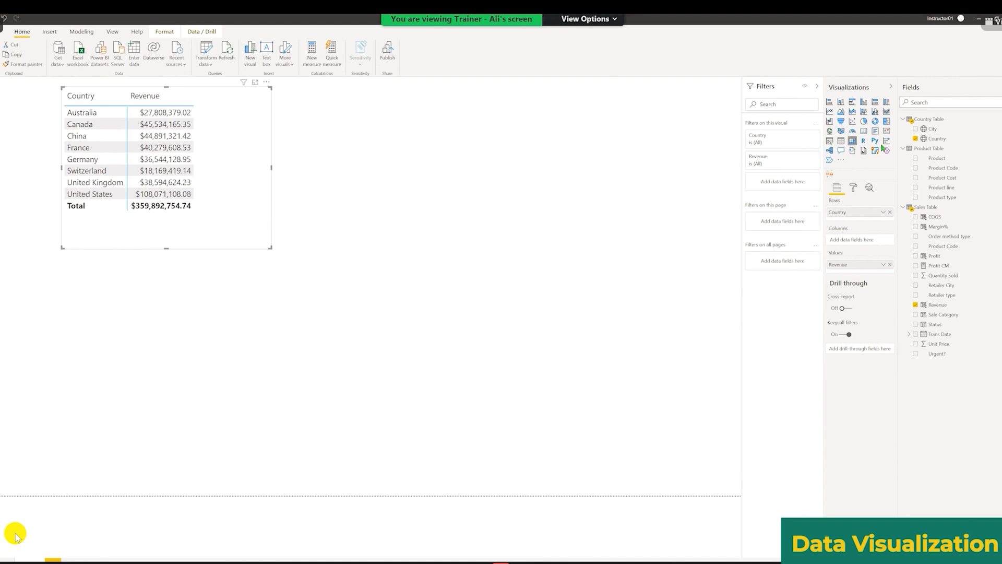
left_click(932, 131)
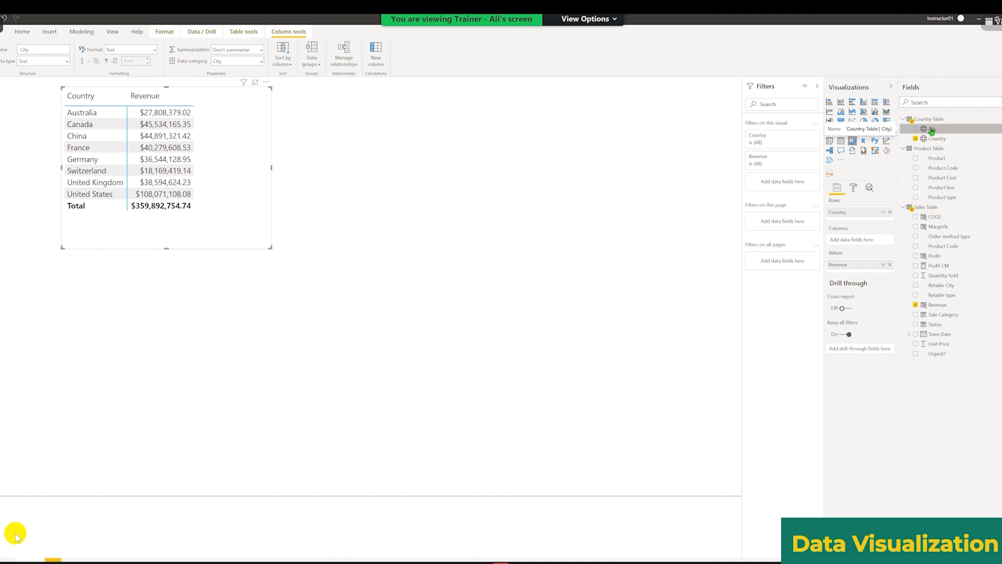
left_click_drag(932, 130, 843, 218)
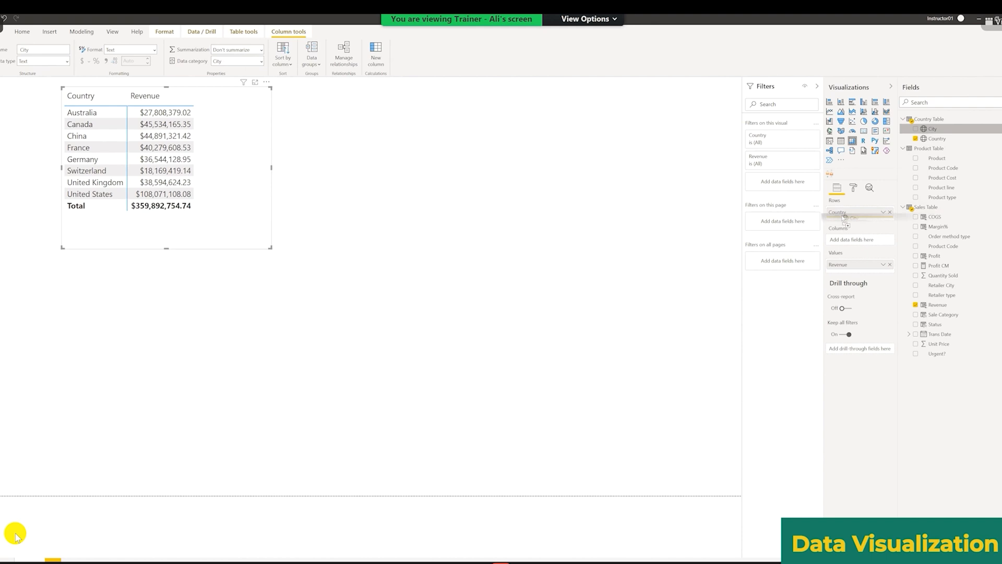
left_click_drag(844, 217, 845, 217)
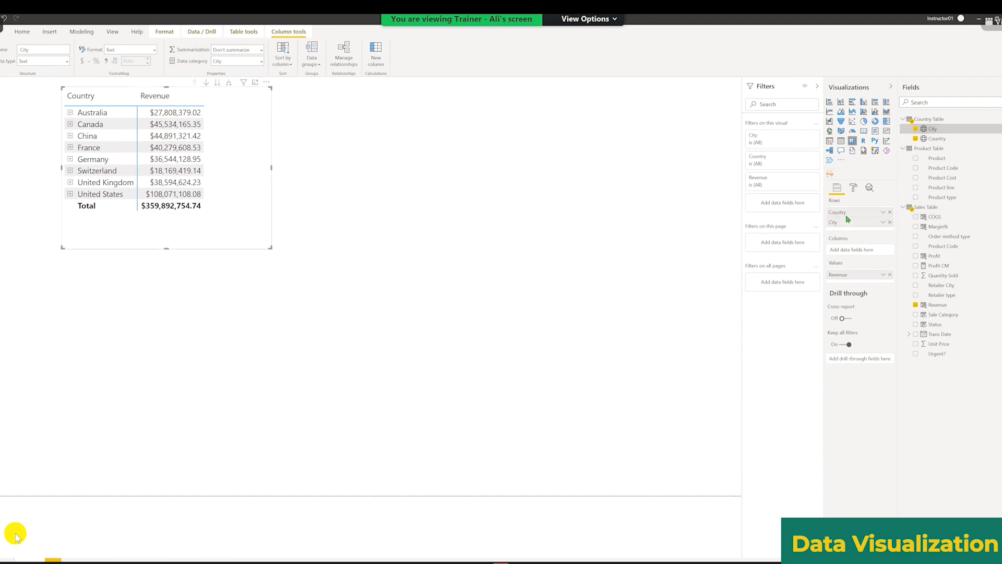
left_click_drag(193, 234, 524, 315)
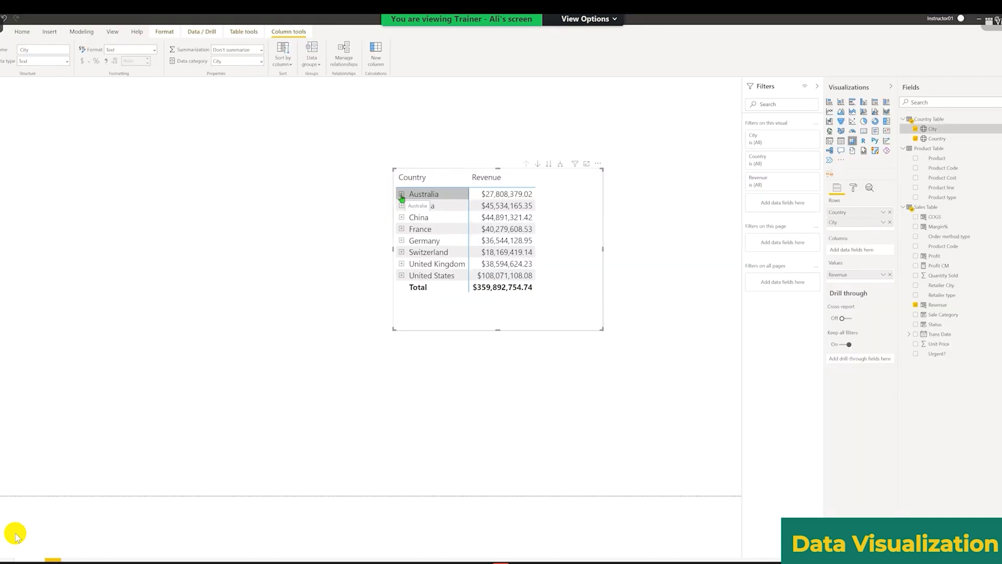
- Try expanding the matrix's countries to the city level, and place the collapsed matrix in the page's upper-left corner
left_click(395, 191)
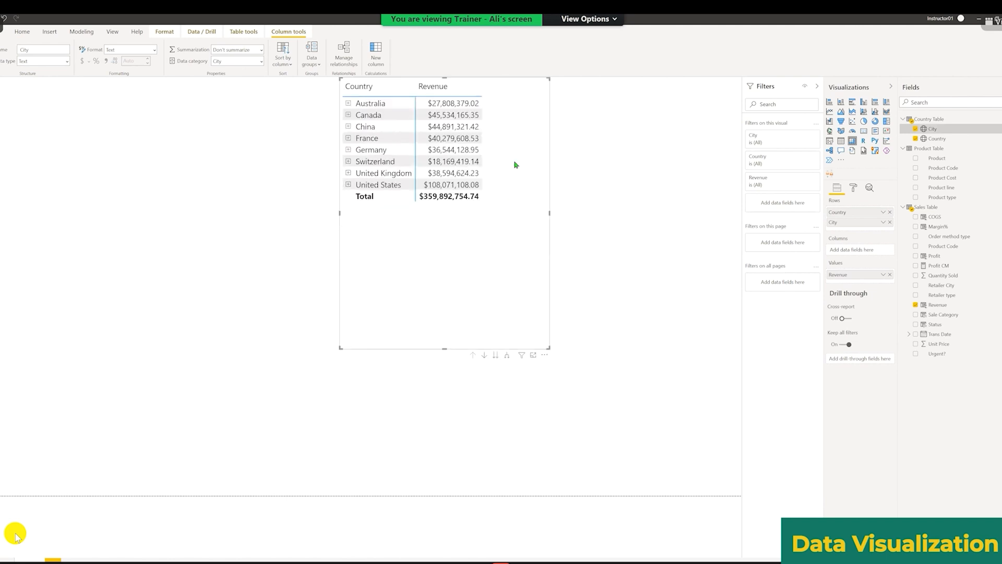
left_click_drag(509, 82, 509, 127)
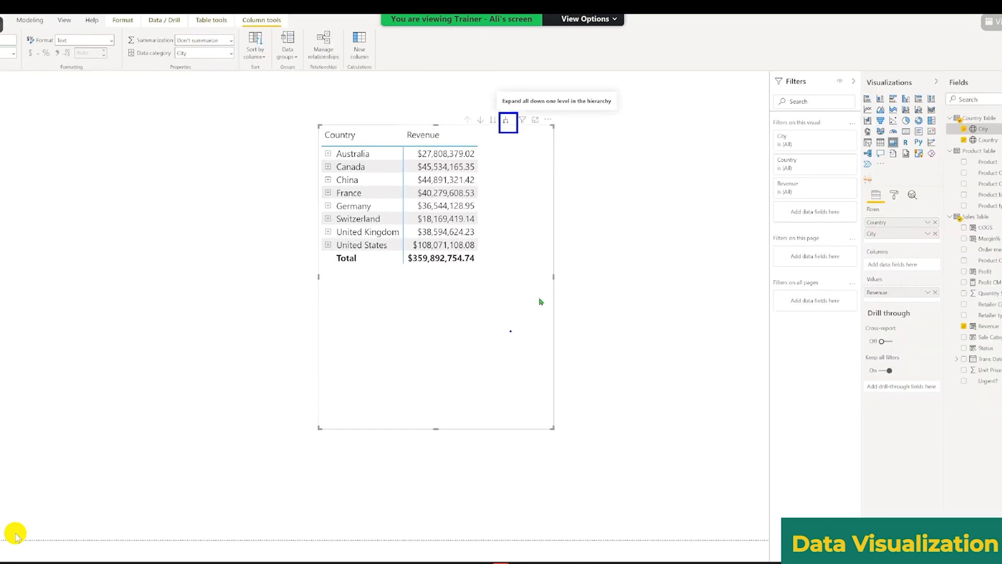
left_click(505, 120)
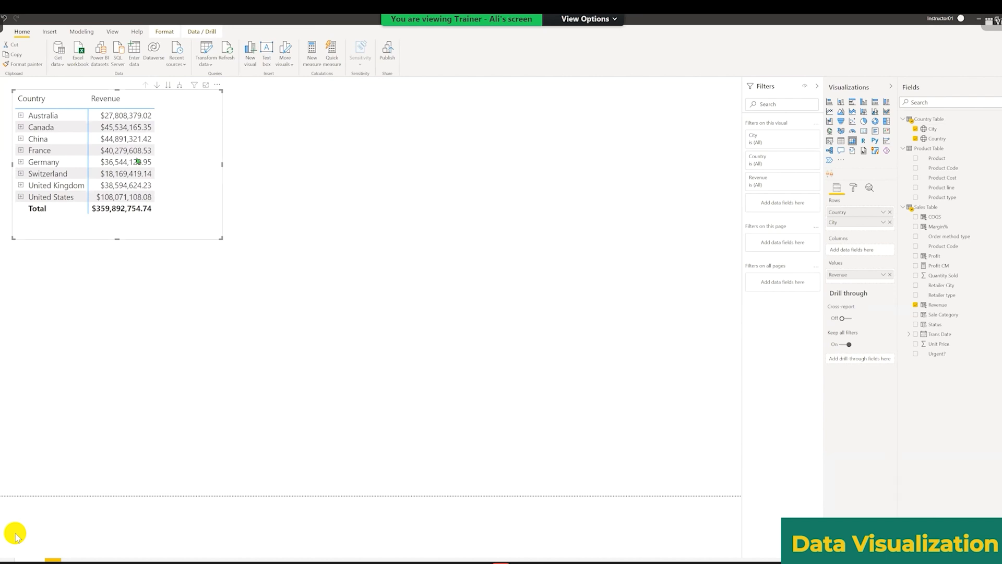
left_click_drag(223, 164, 279, 158)
left_click(304, 145)
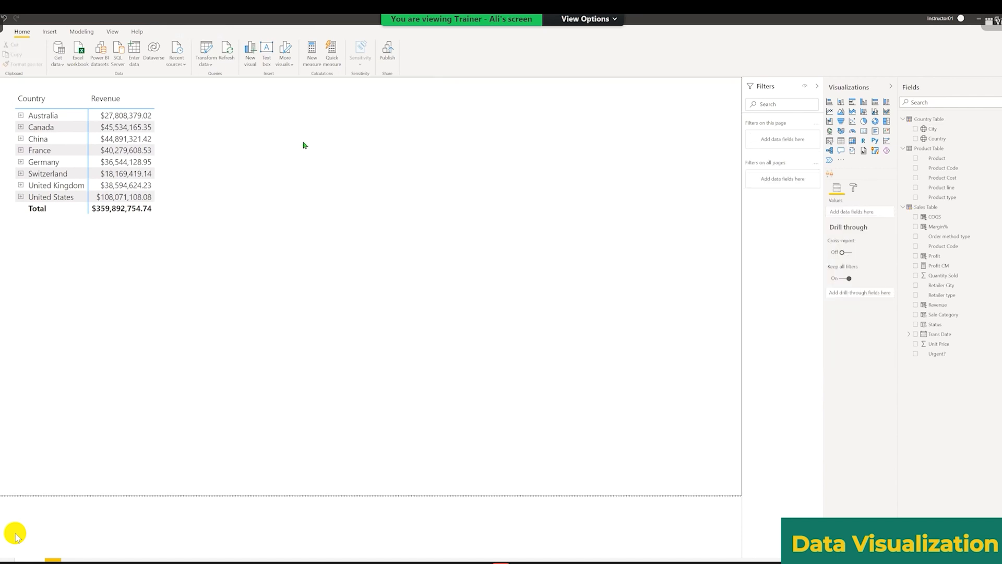
- Create a pie chart of Revenue by Product line and place it beside the country matrix
left_click(865, 103)
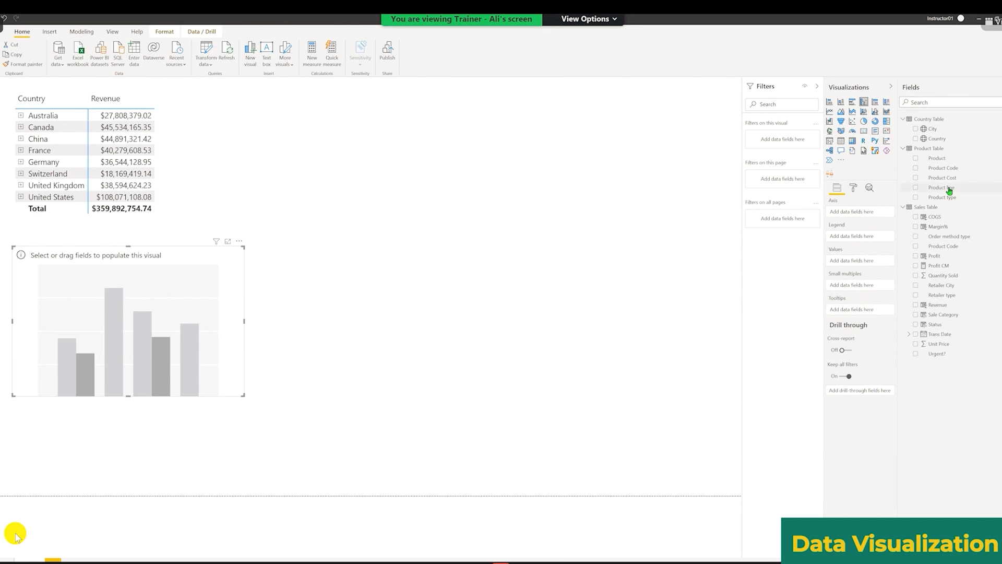
left_click_drag(945, 191, 805, 372)
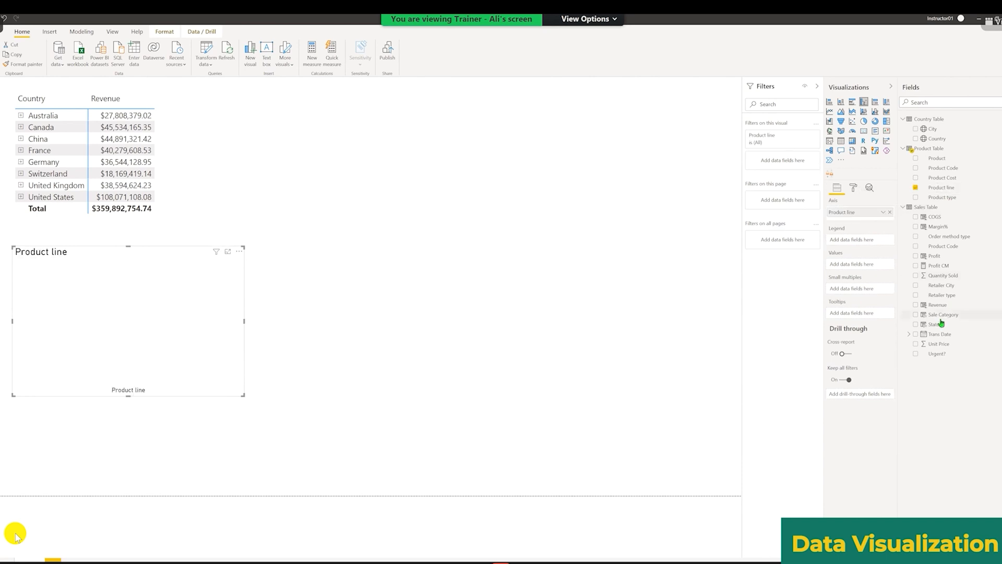
left_click_drag(944, 307, 848, 266)
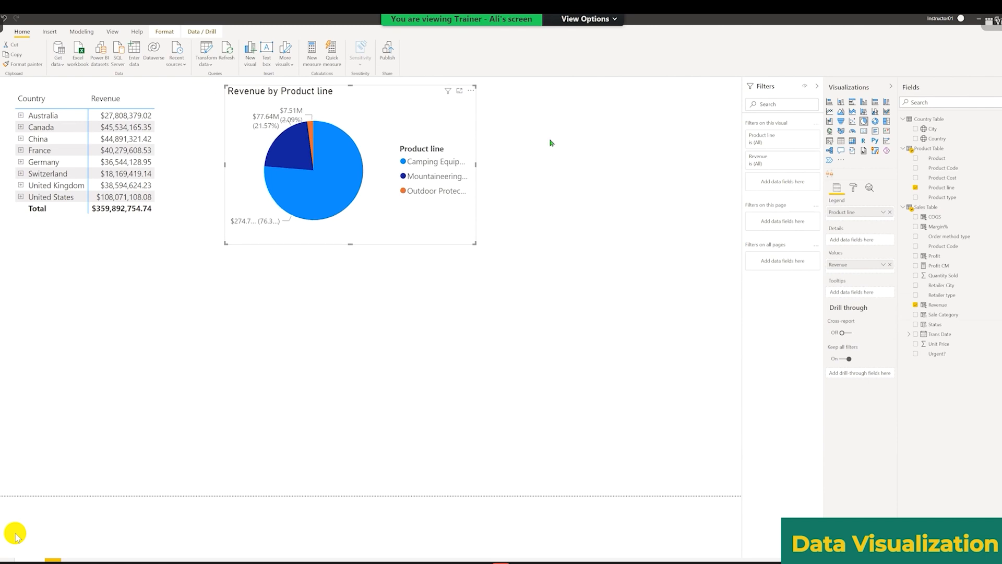
left_click(551, 142)
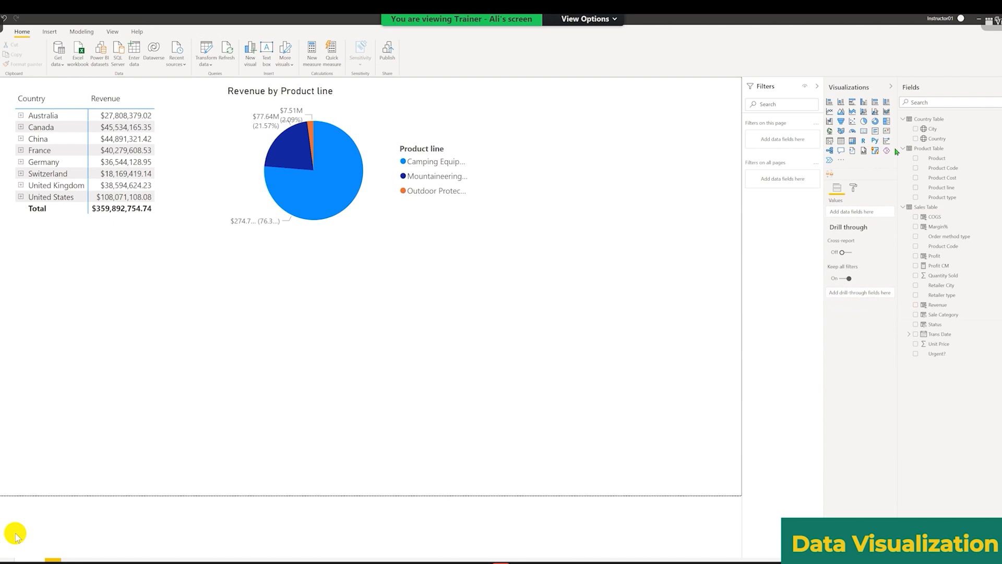
- Add a line chart below the pie chart with Trans Date on the axis and Revenue as values
left_click(829, 112)
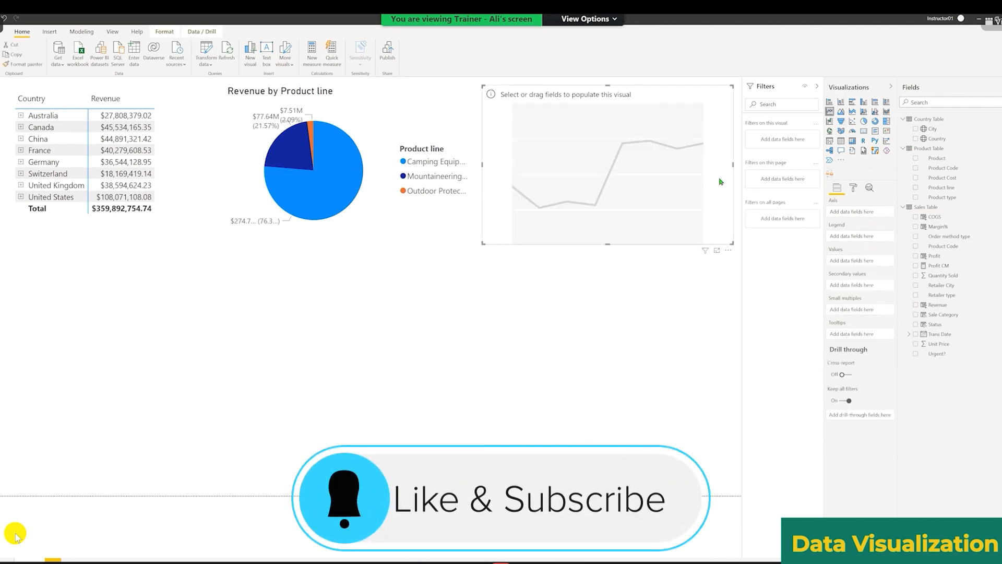
left_click_drag(679, 258, 472, 437)
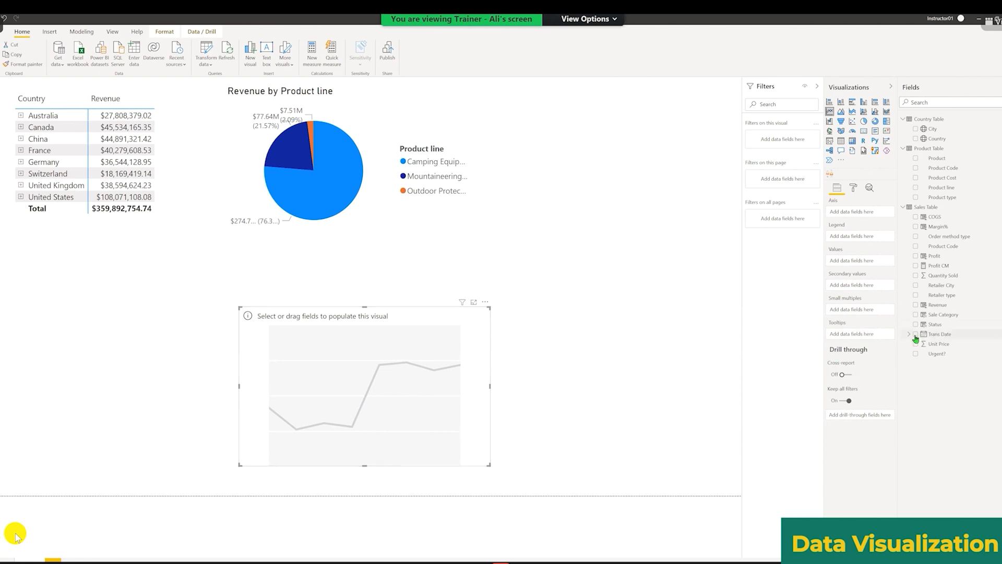
left_click_drag(917, 339, 845, 218)
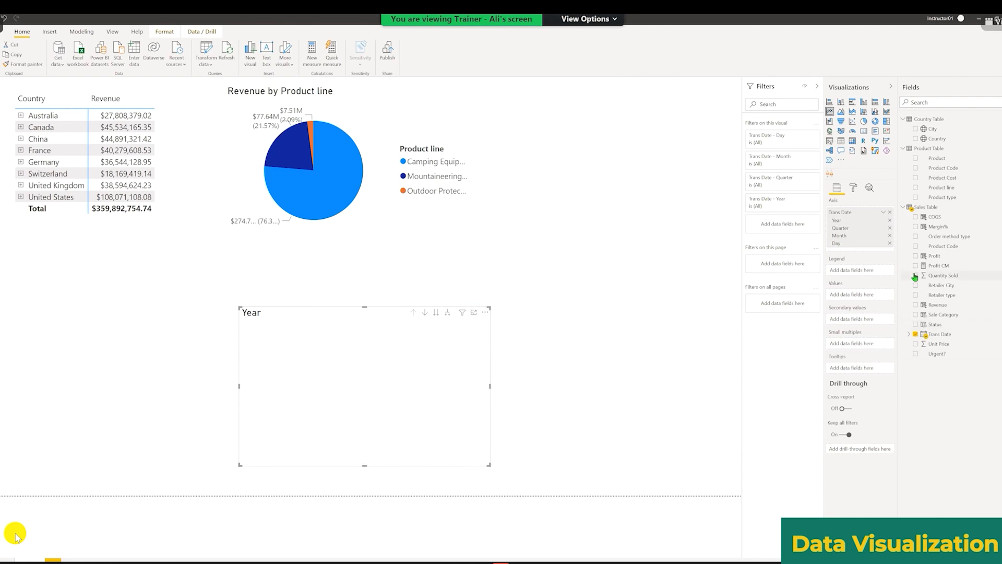
left_click_drag(916, 306, 858, 365)
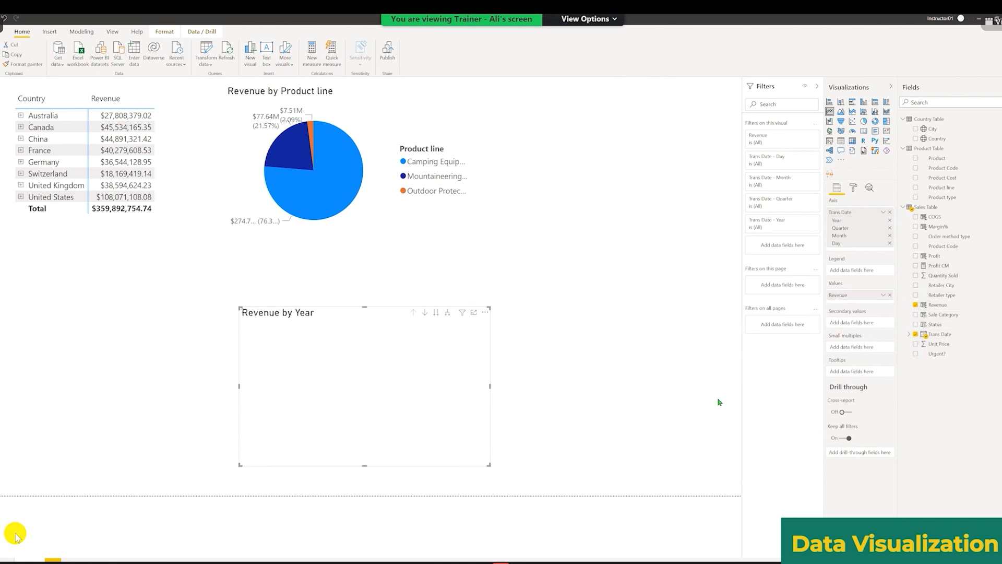
- Expand the Trans Date field of the Sales Table to examine the levels of its date hierarchy
left_click(910, 335)
left_click(910, 335)
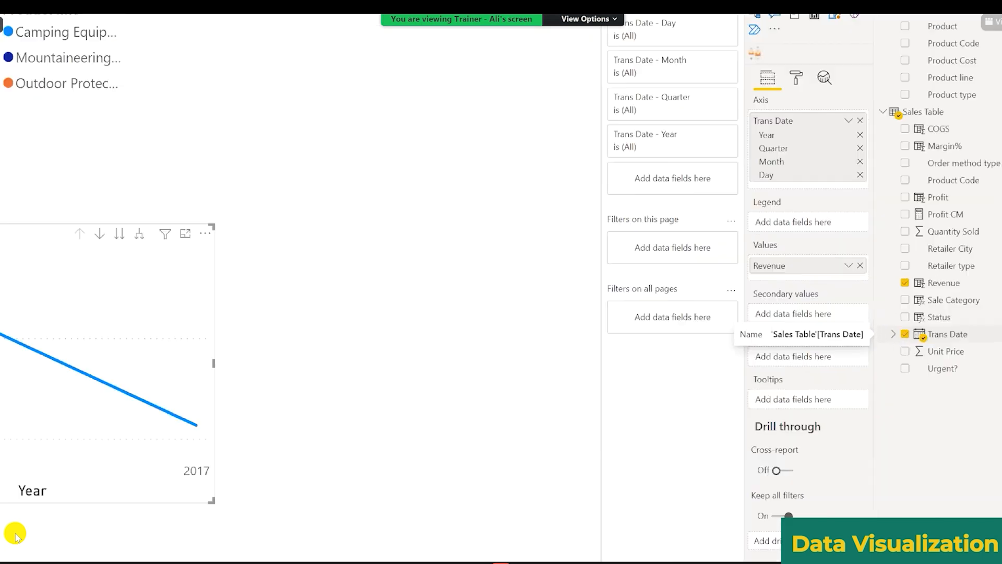
left_click_drag(815, 314, 914, 344)
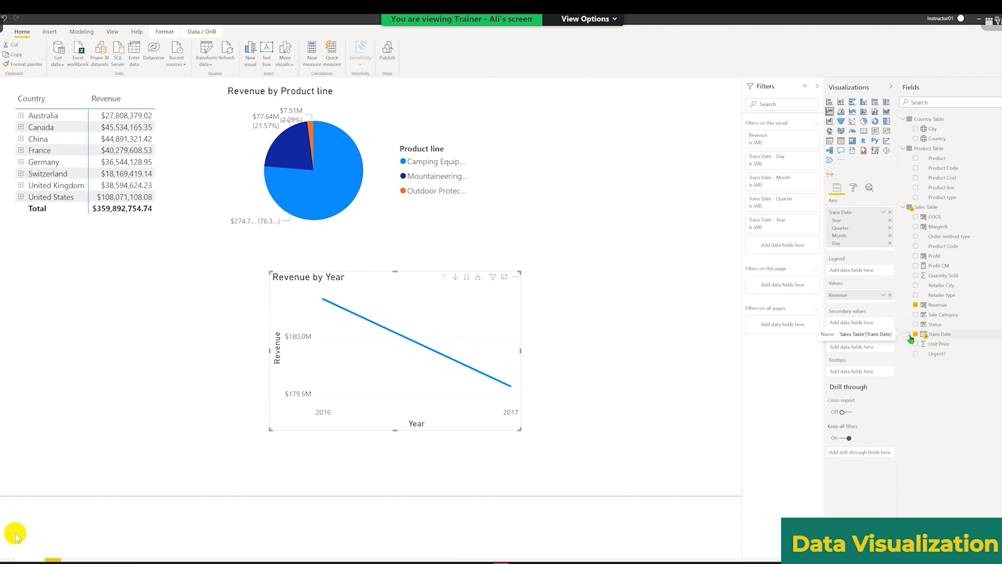
left_click(910, 337)
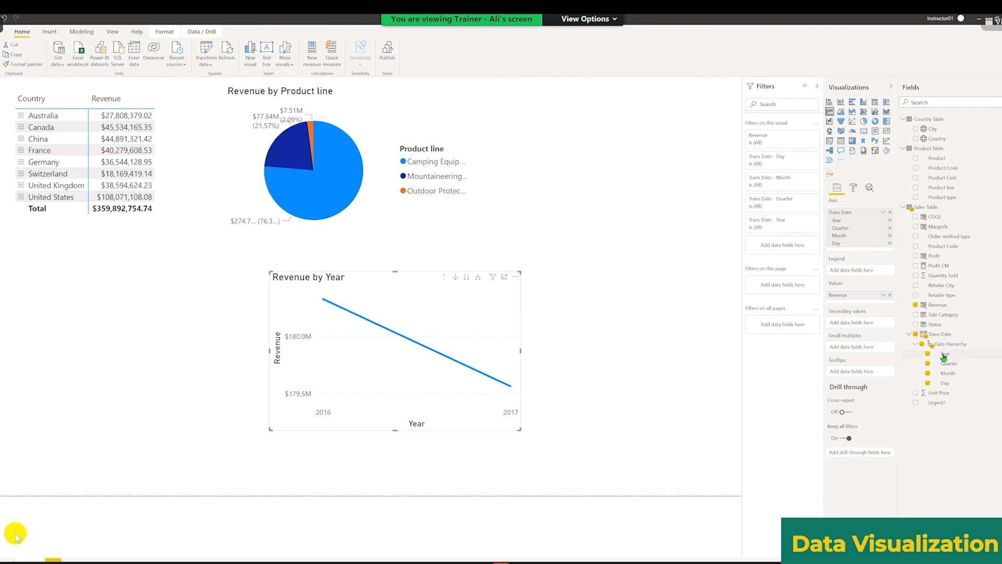
left_click_drag(458, 320, 525, 340)
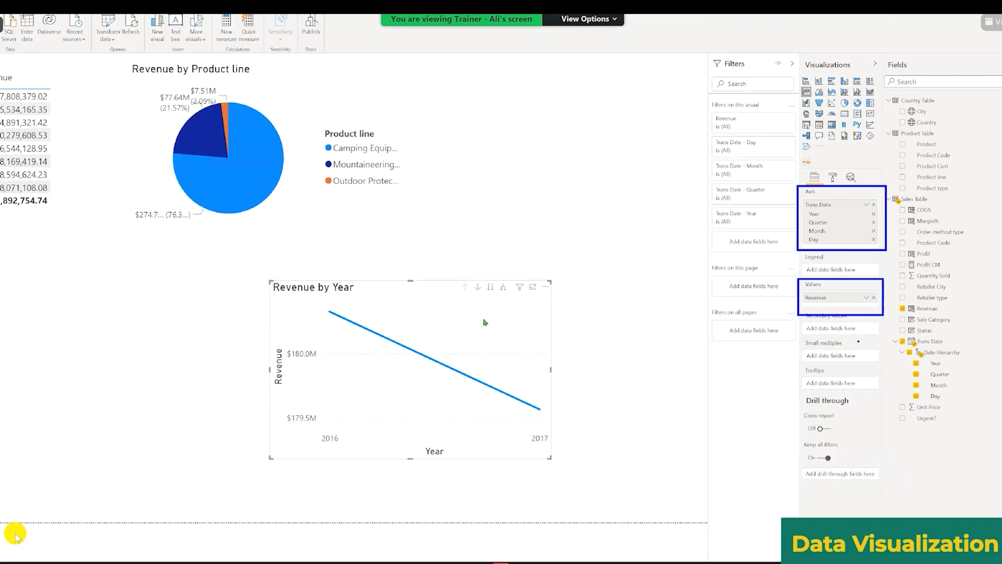
- Expand the revenue line chart one level down the date hierarchy, from year to year and quarter
left_click_drag(329, 419, 284, 413)
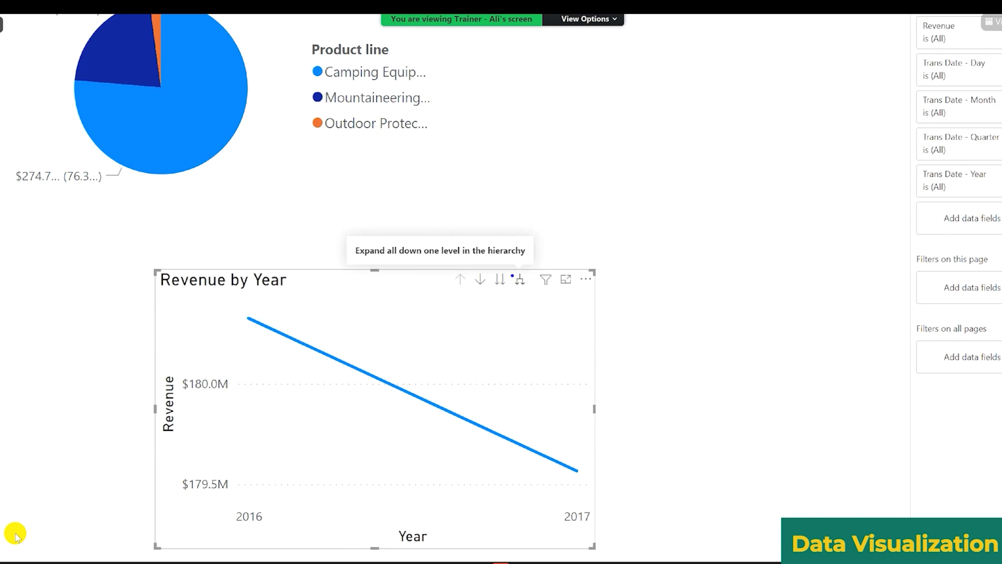
left_click_drag(509, 269, 535, 294)
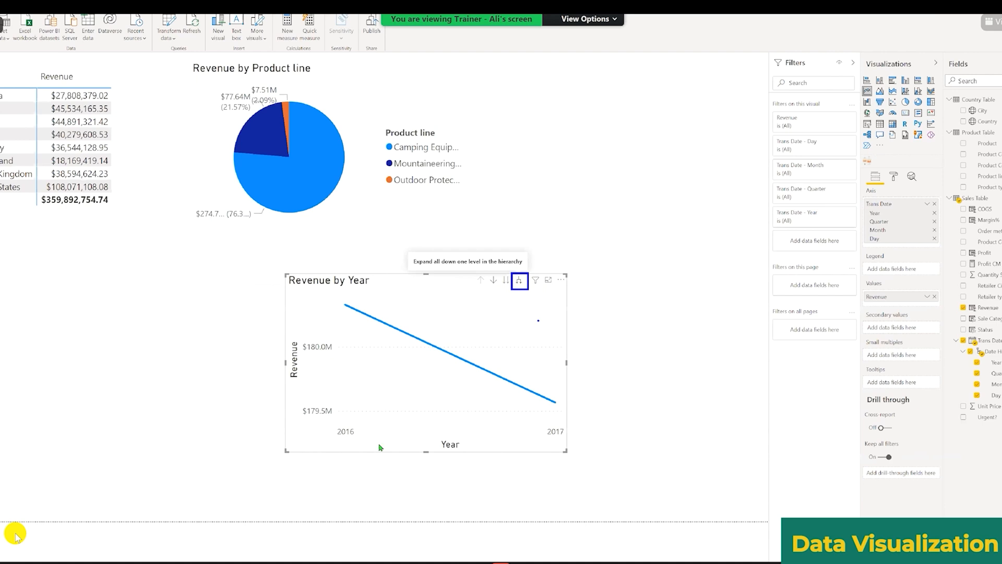
left_click(519, 281)
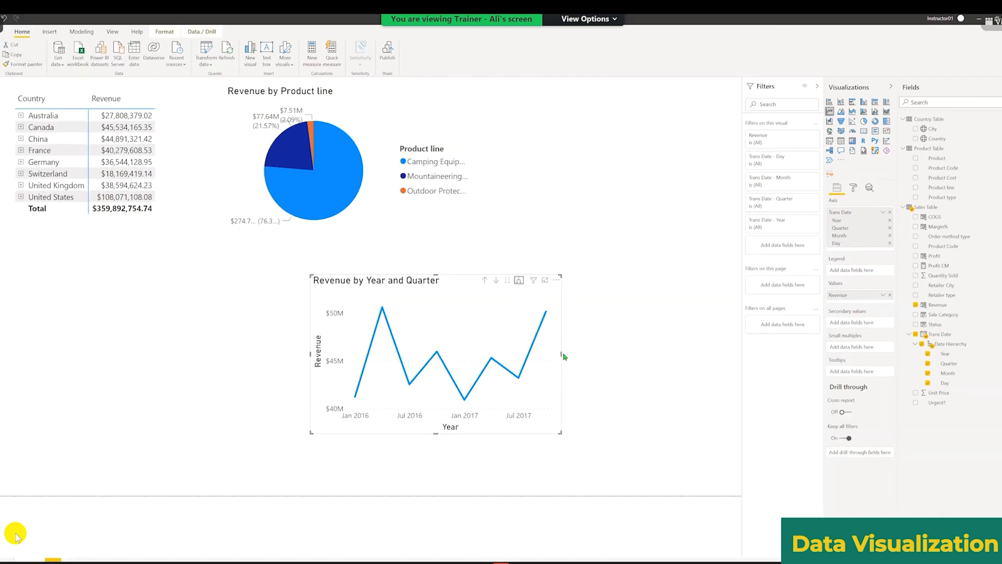